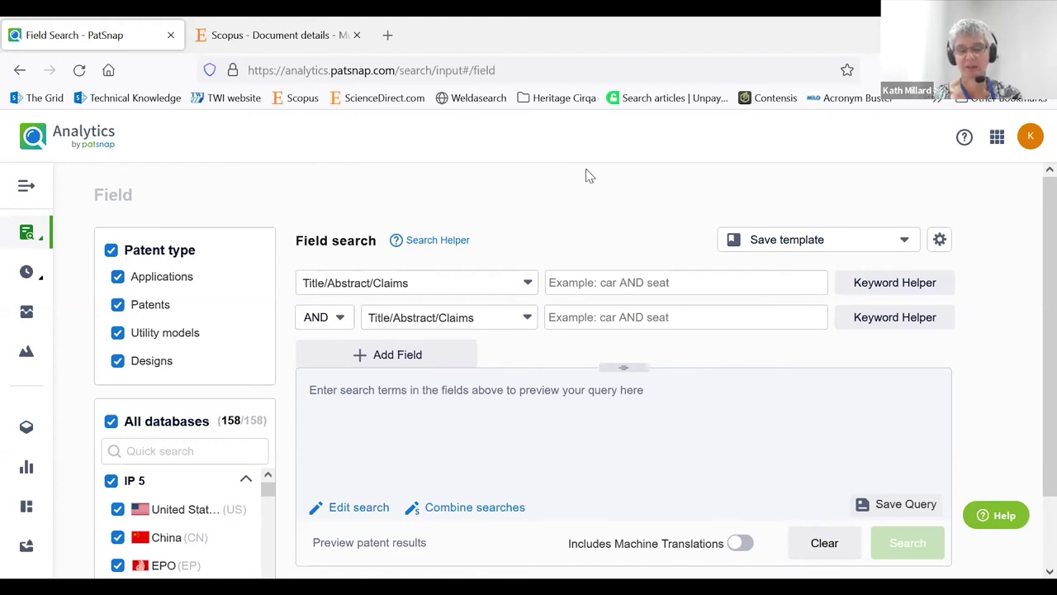
# Enter the proximity query "surfac* $W3 modifi*" as the first Title/Abstract/Claims search term.
pyautogui.click(618, 281)
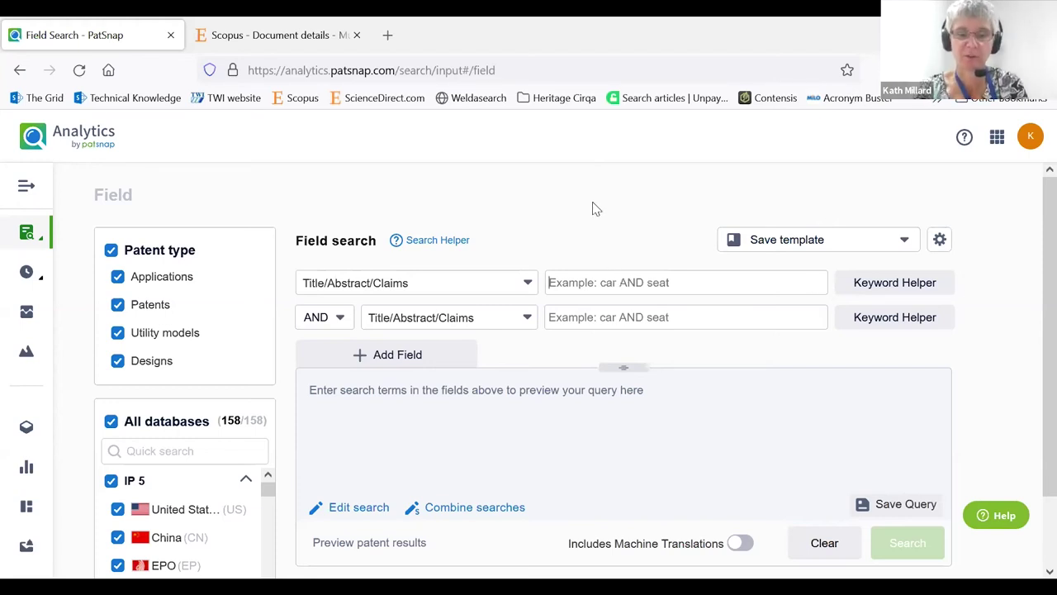
pyautogui.write('su')
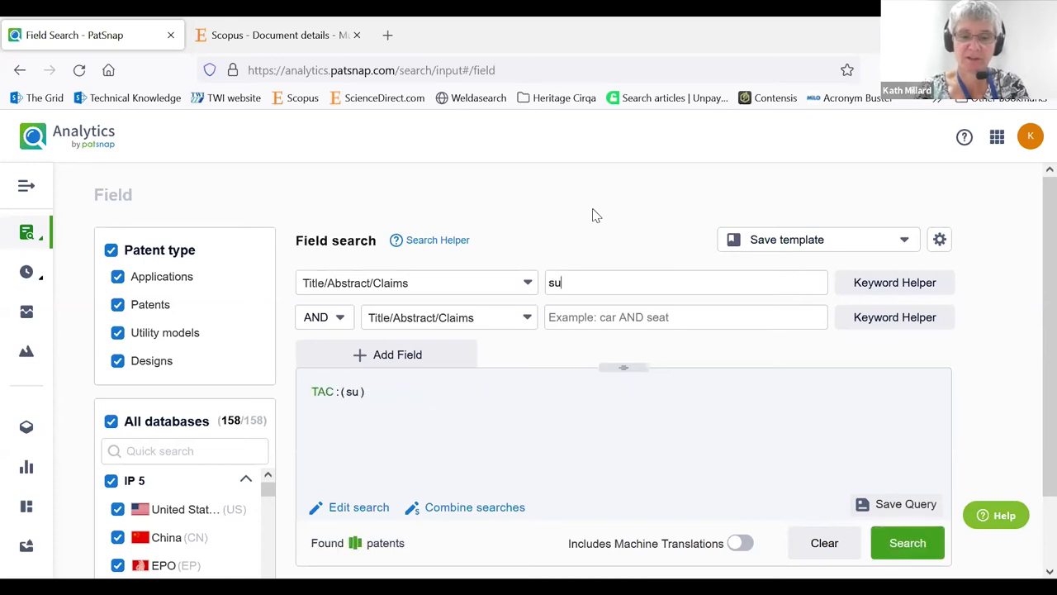
pyautogui.write('rfac*')
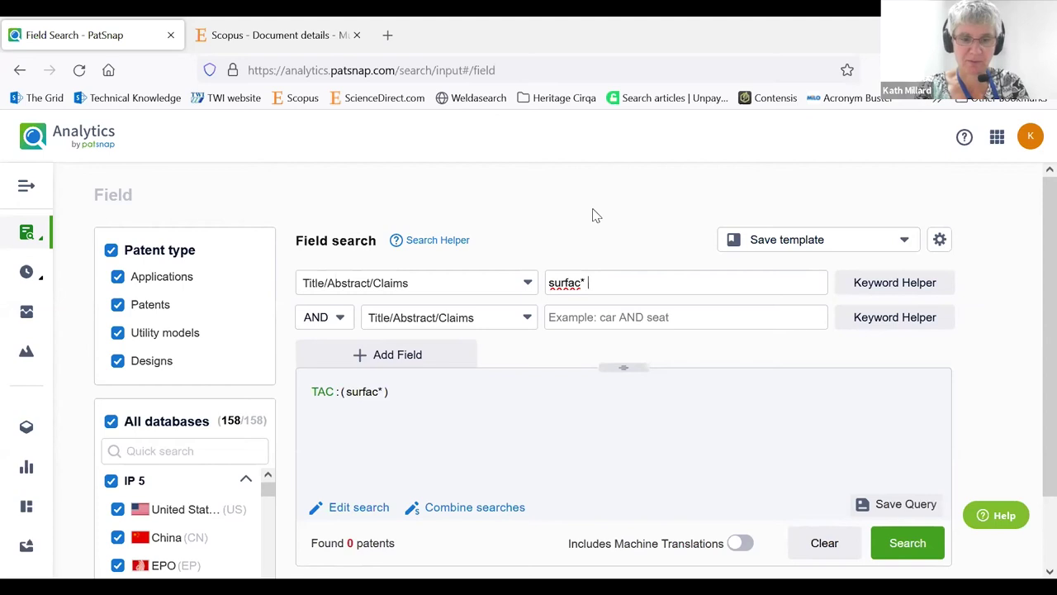
pyautogui.write(' $W3')
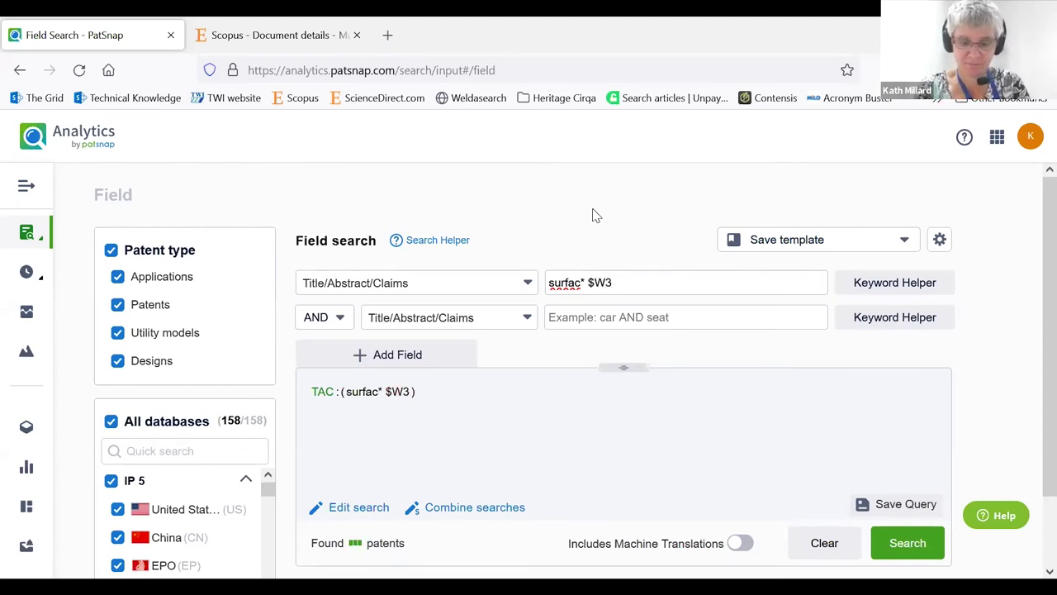
pyautogui.write(' mod')
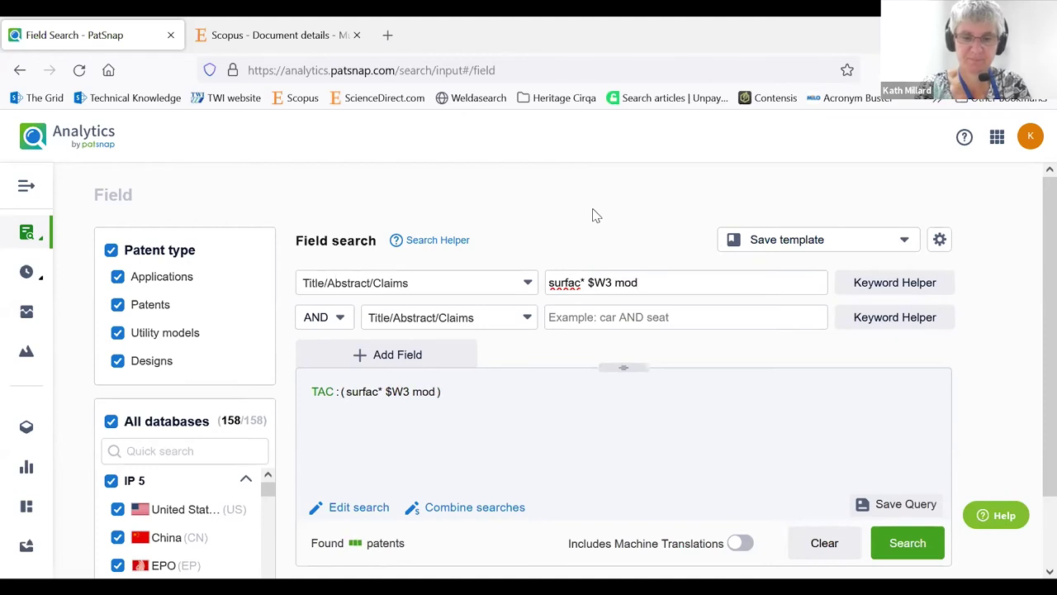
pyautogui.write('ifi*')
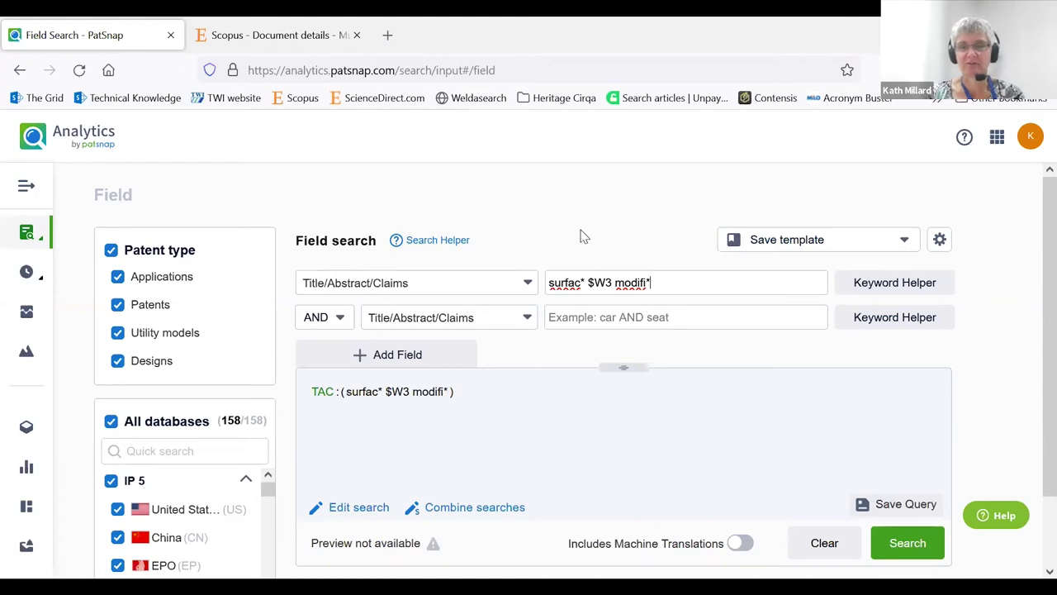
# Add "osseointegrat*" as the second Title/Abstract/Claims term, combined with AND, and run the patent search.
pyautogui.click(625, 319)
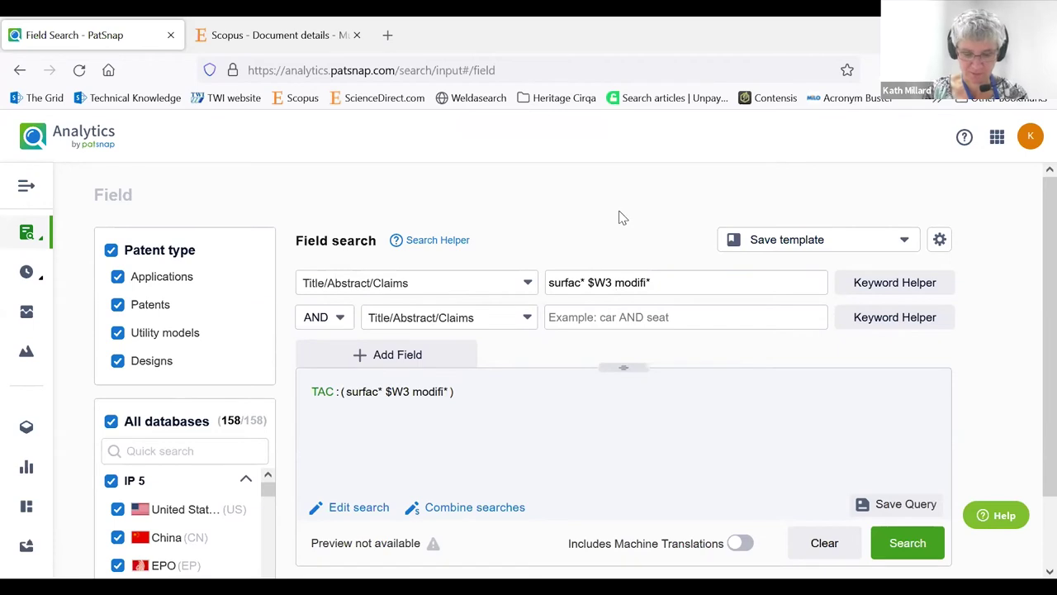
pyautogui.write('o')
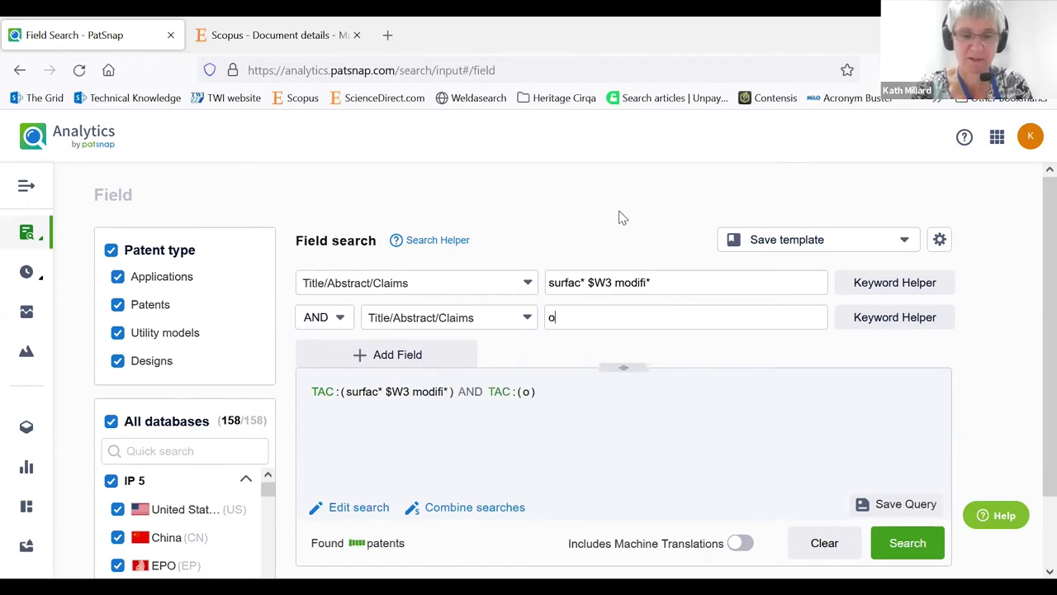
pyautogui.write('sseoint')
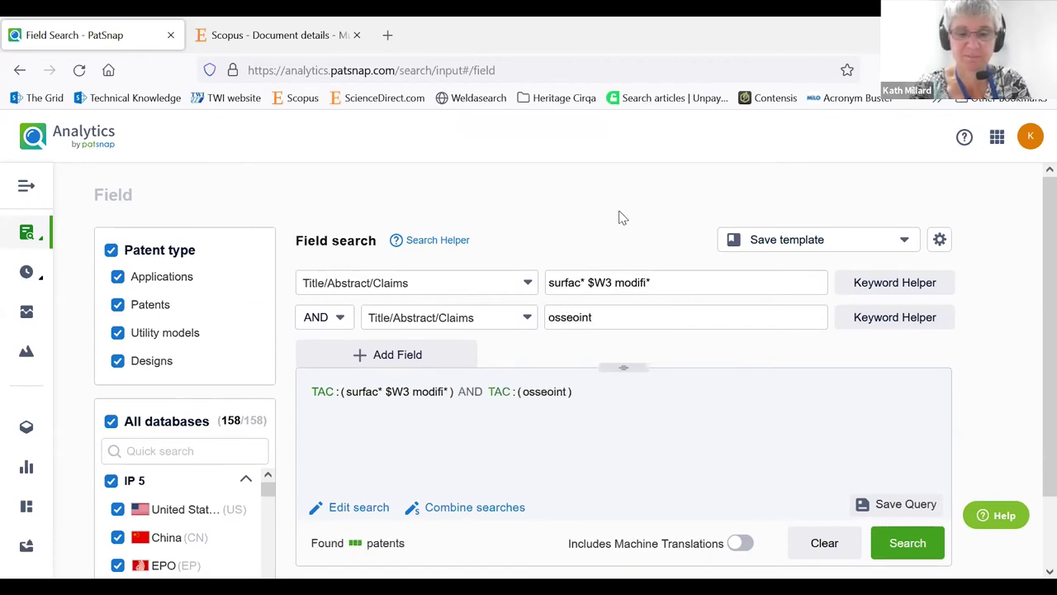
pyautogui.write('egrat*')
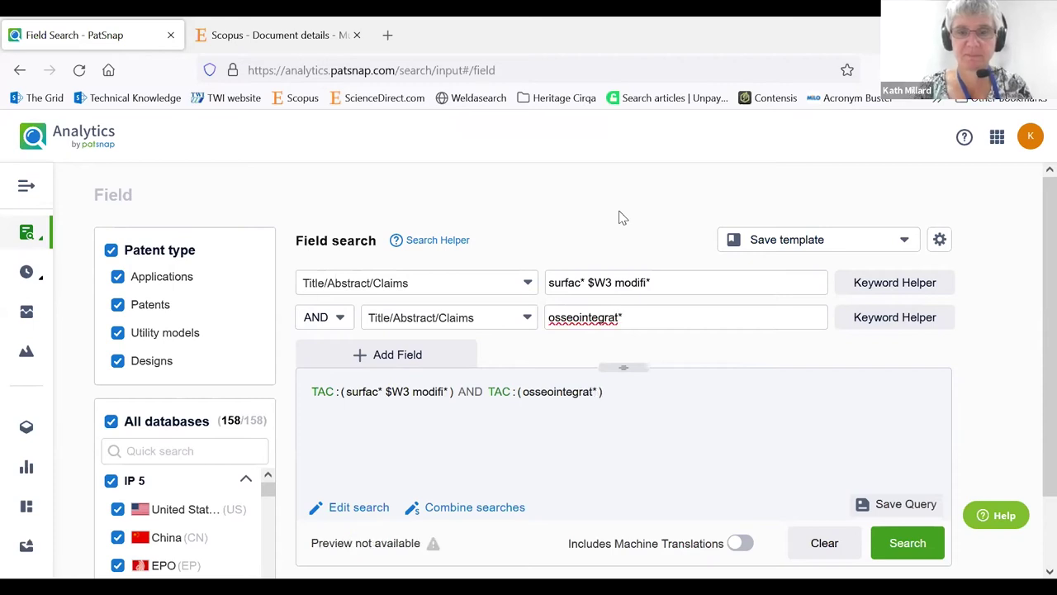
pyautogui.click(906, 557)
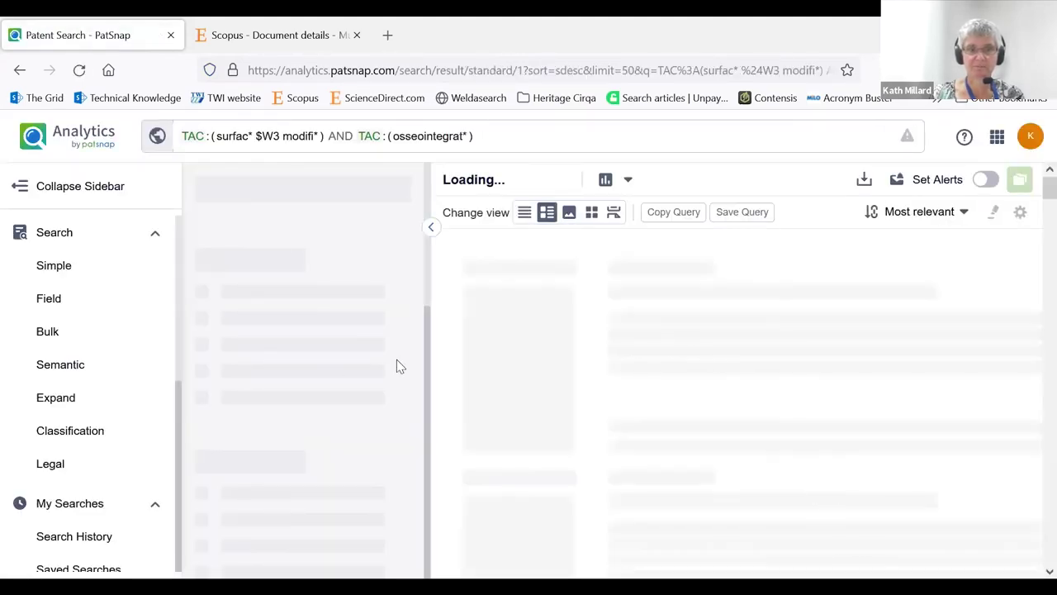
# Collapse the navigation sidebar and dismiss the wildcard notice to view the search results.
pyautogui.click(25, 188)
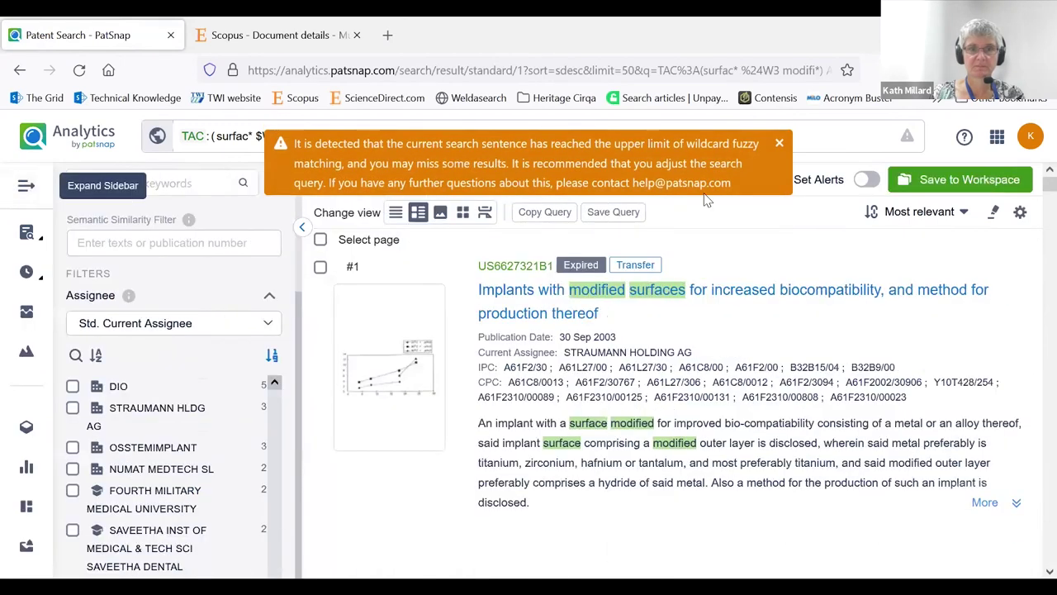
pyautogui.click(778, 144)
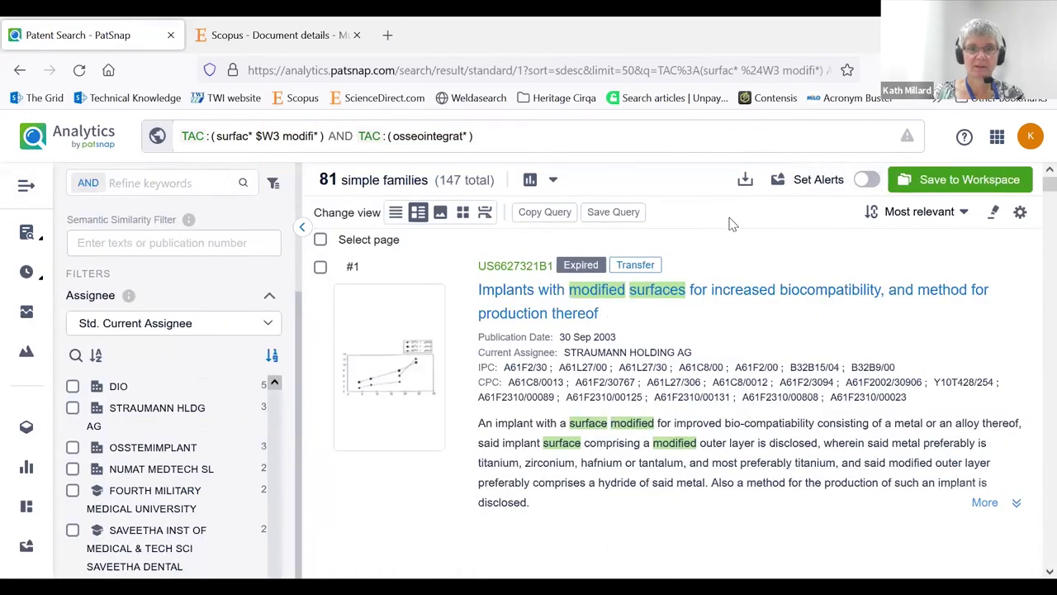
pyautogui.moveTo(351, 191)
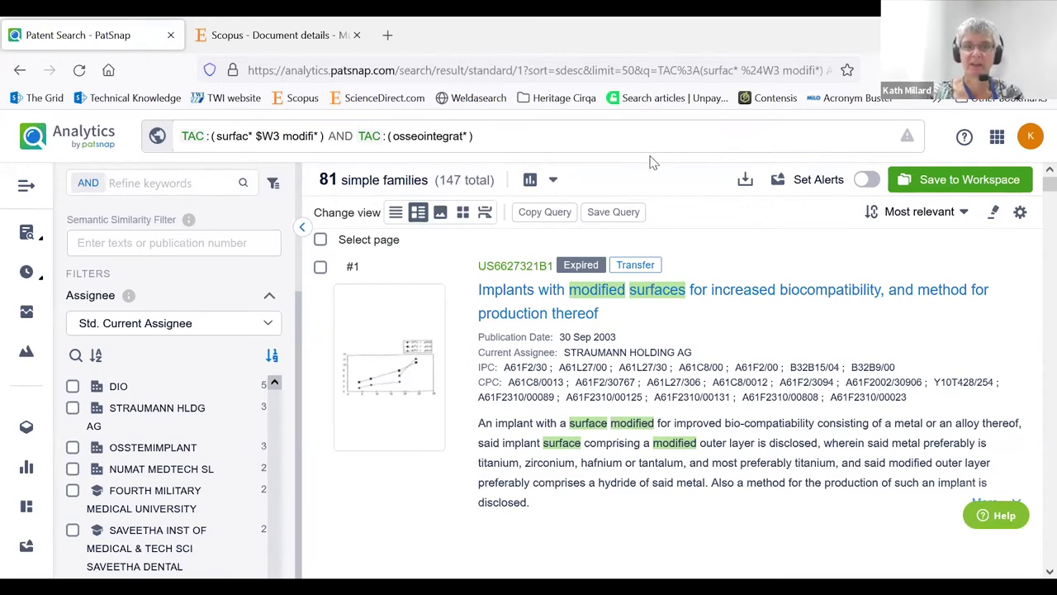
pyautogui.moveTo(814, 322)
pyautogui.scroll(-2, 815, 322)
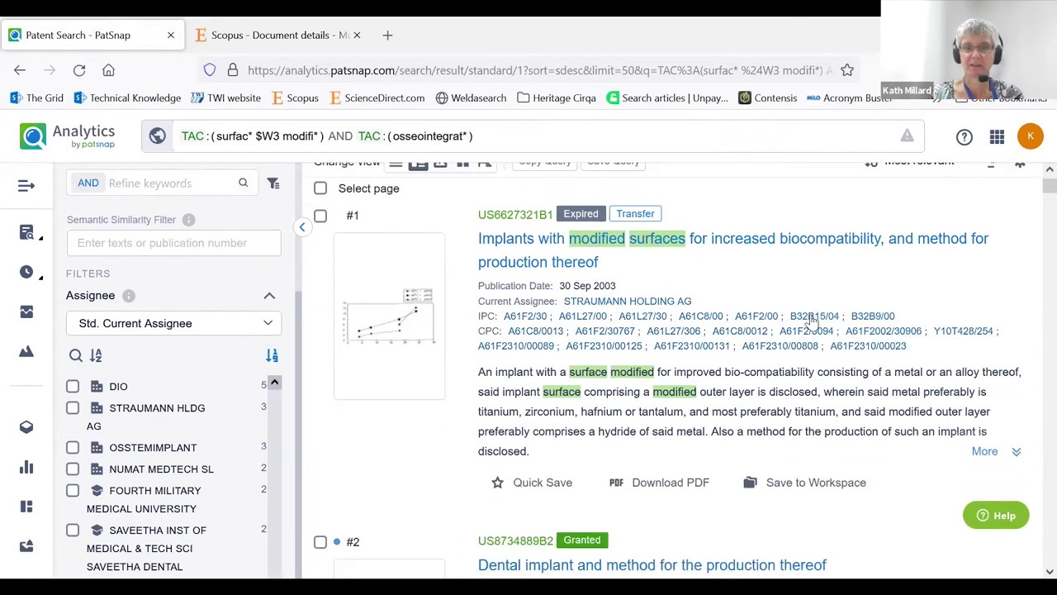
pyautogui.scroll(2, 731, 319)
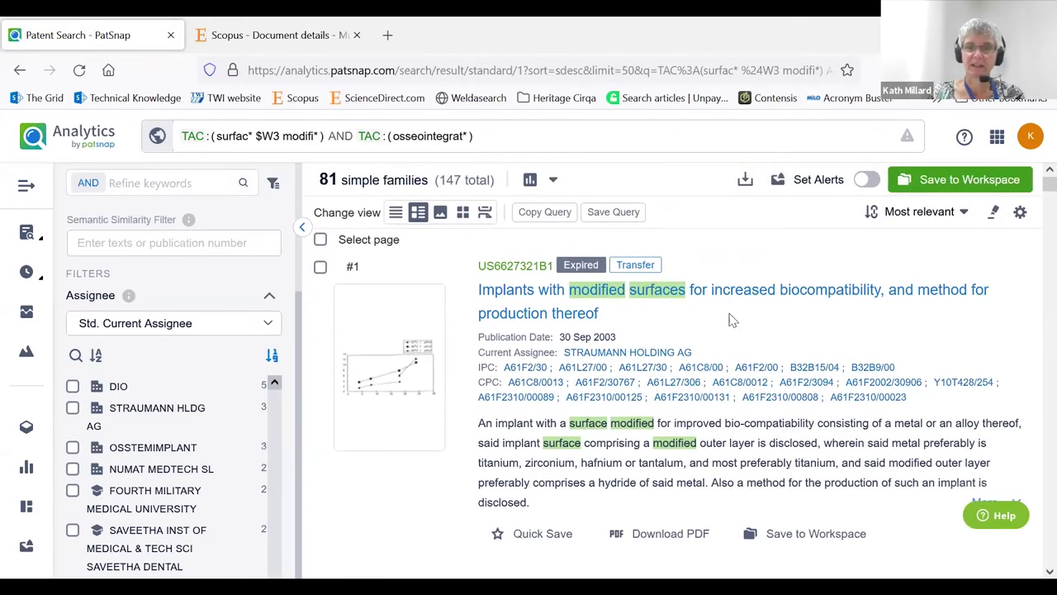
# Open the first result, "Implants with modified surfaces for increased biocompatibility", and examine its abstract, timeline, assignees and classifications.
pyautogui.click(638, 293)
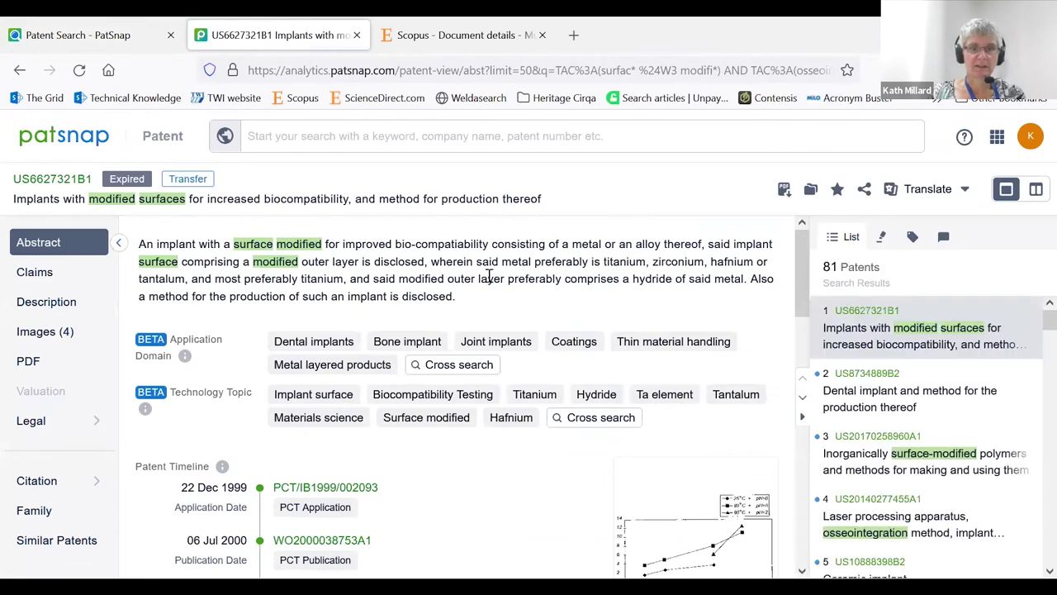
pyautogui.scroll(-2, 486, 283)
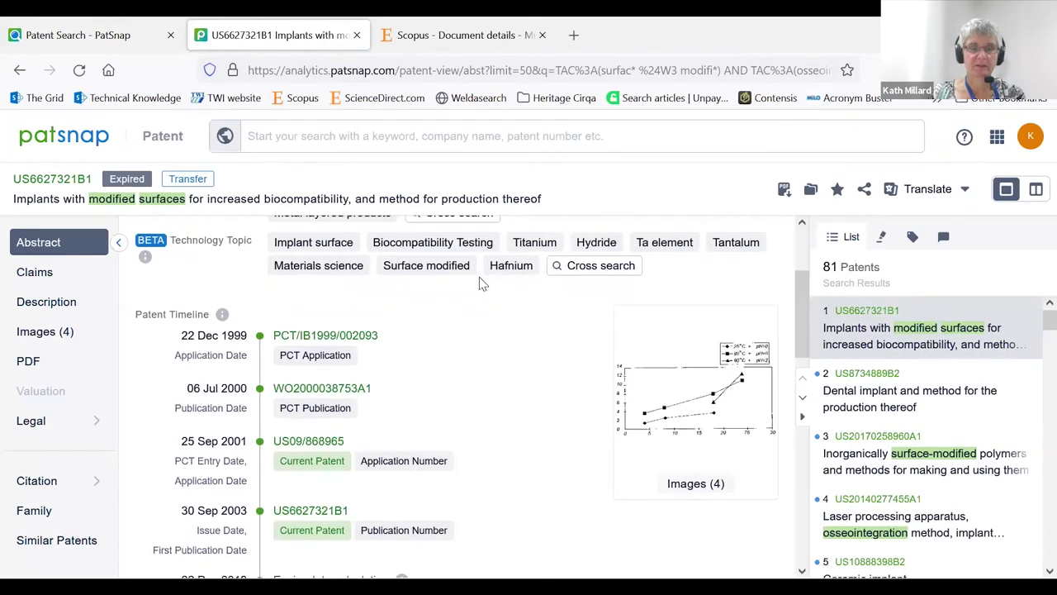
pyautogui.scroll(-1, 483, 284)
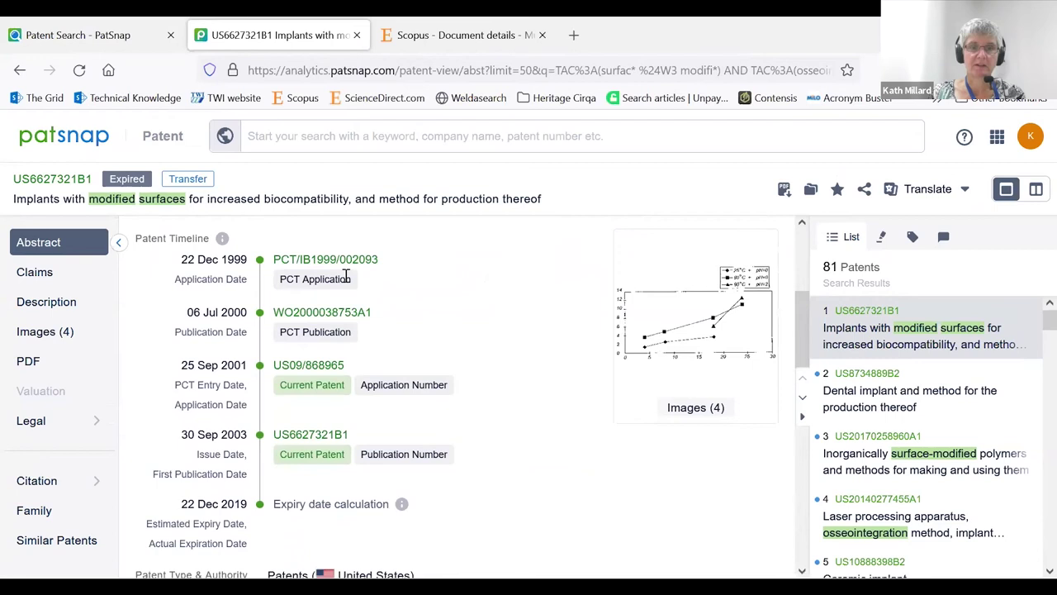
pyautogui.scroll(-1, 504, 302)
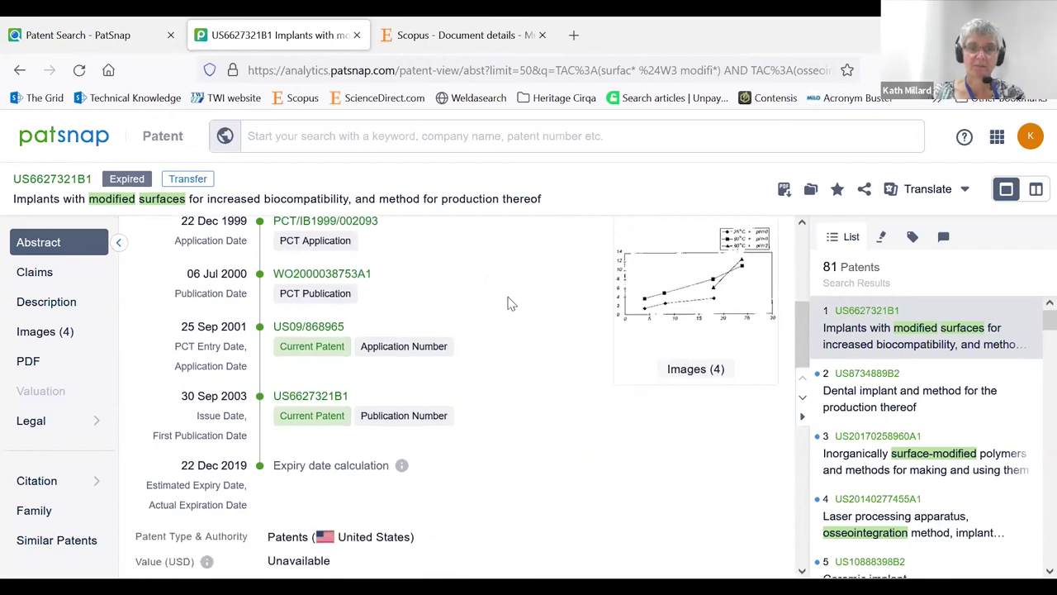
pyautogui.scroll(-3, 532, 345)
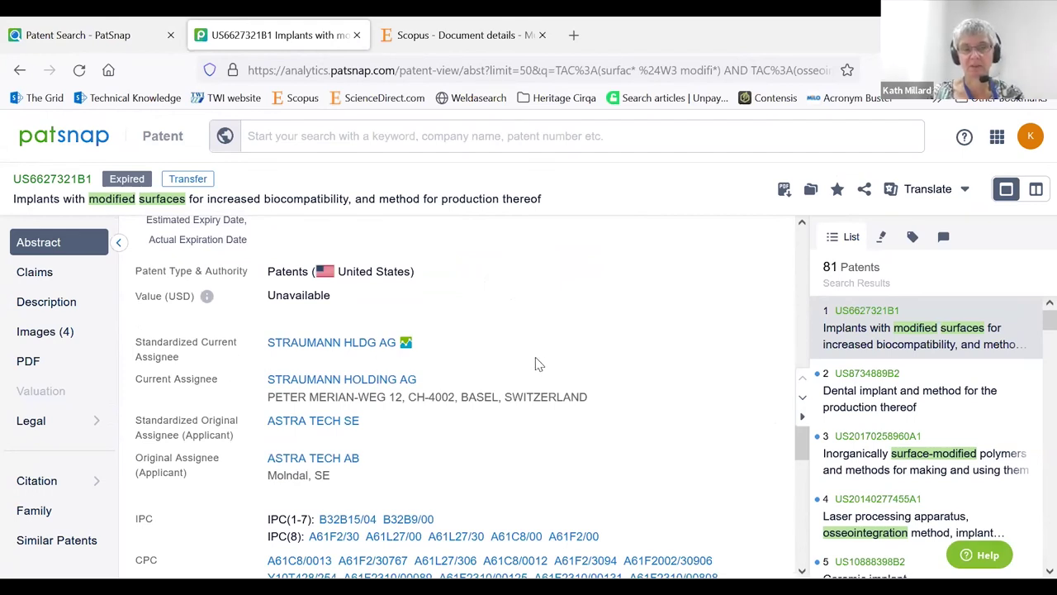
pyautogui.scroll(-1, 537, 364)
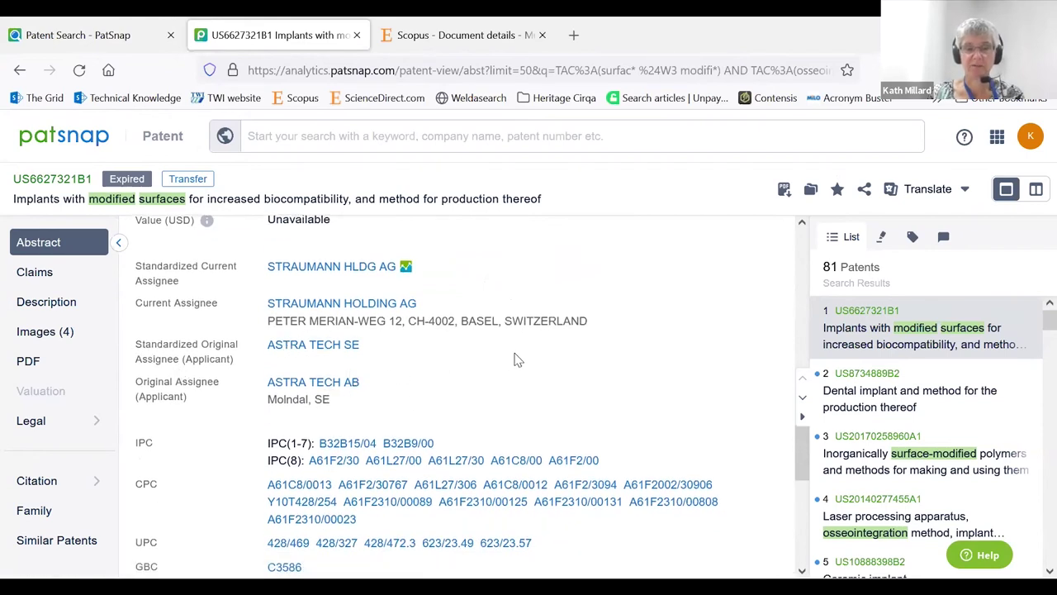
pyautogui.scroll(-1, 641, 323)
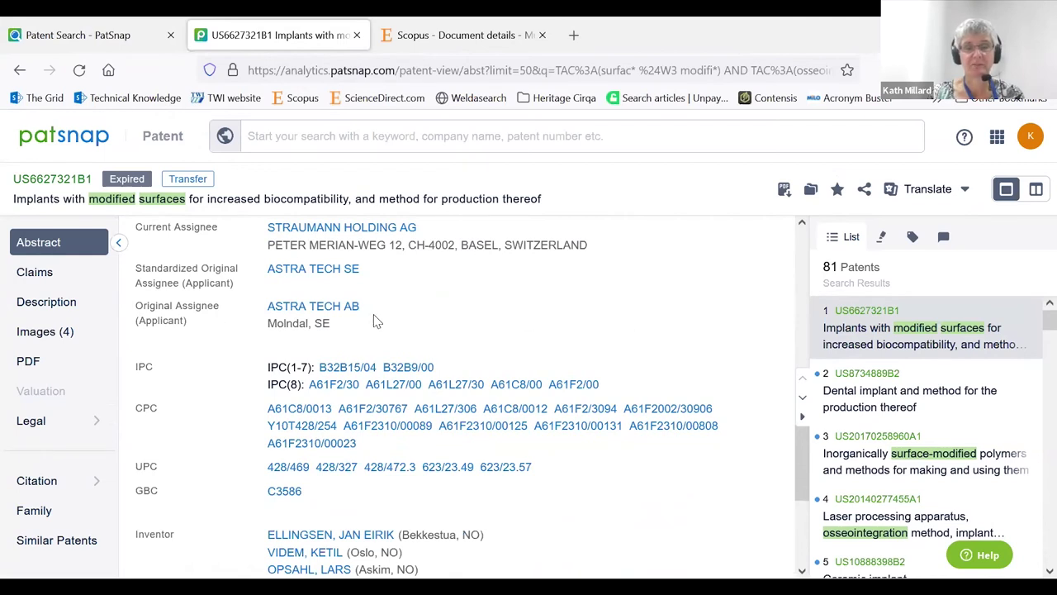
# Examine the opened patent's claims and images, and open its PDF view.
pyautogui.click(39, 280)
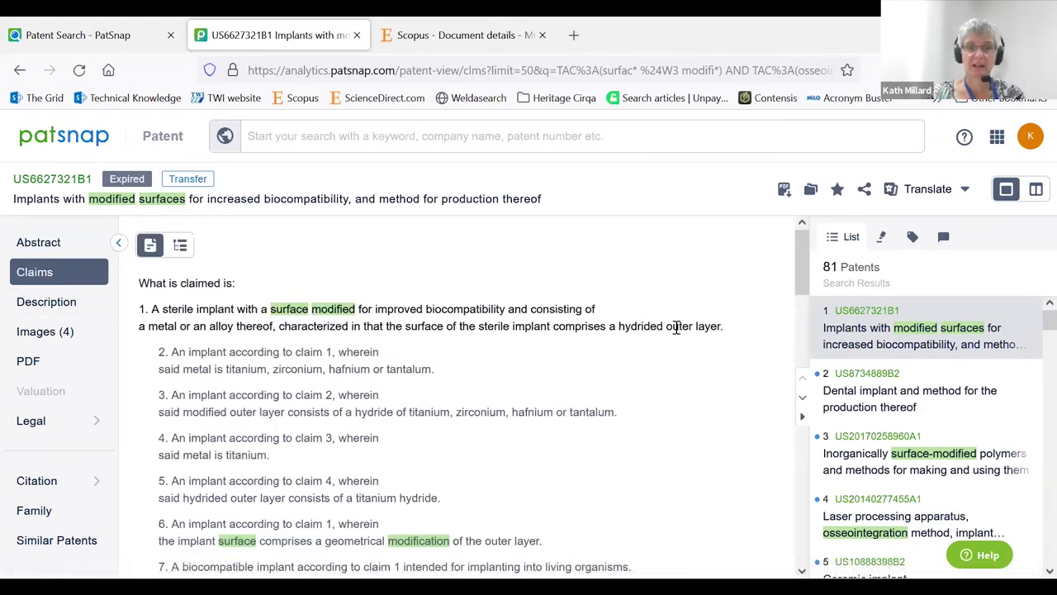
pyautogui.scroll(-5, 691, 377)
pyautogui.scroll(3, 694, 375)
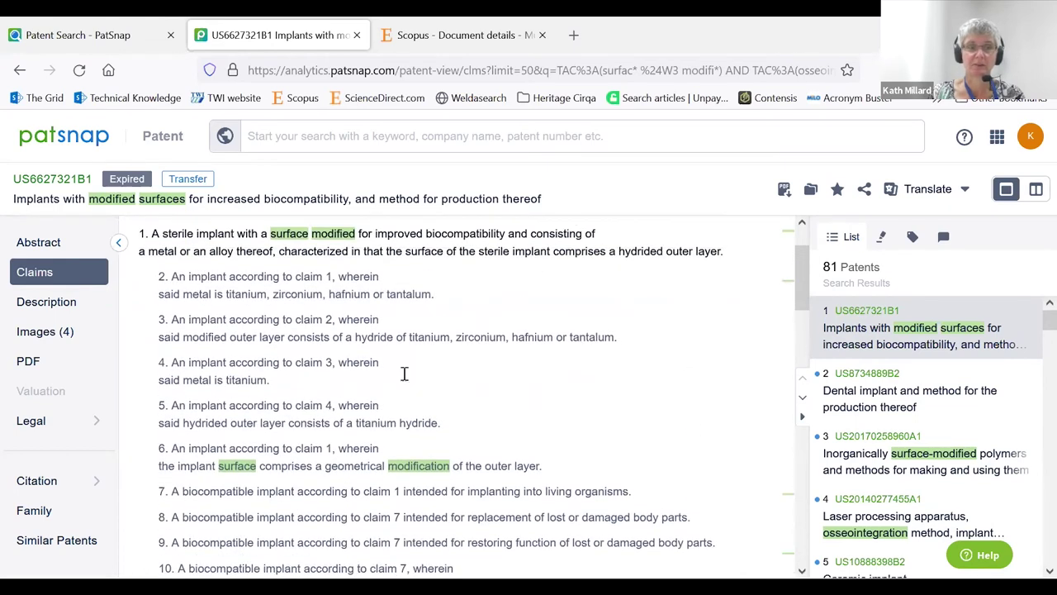
pyautogui.click(41, 334)
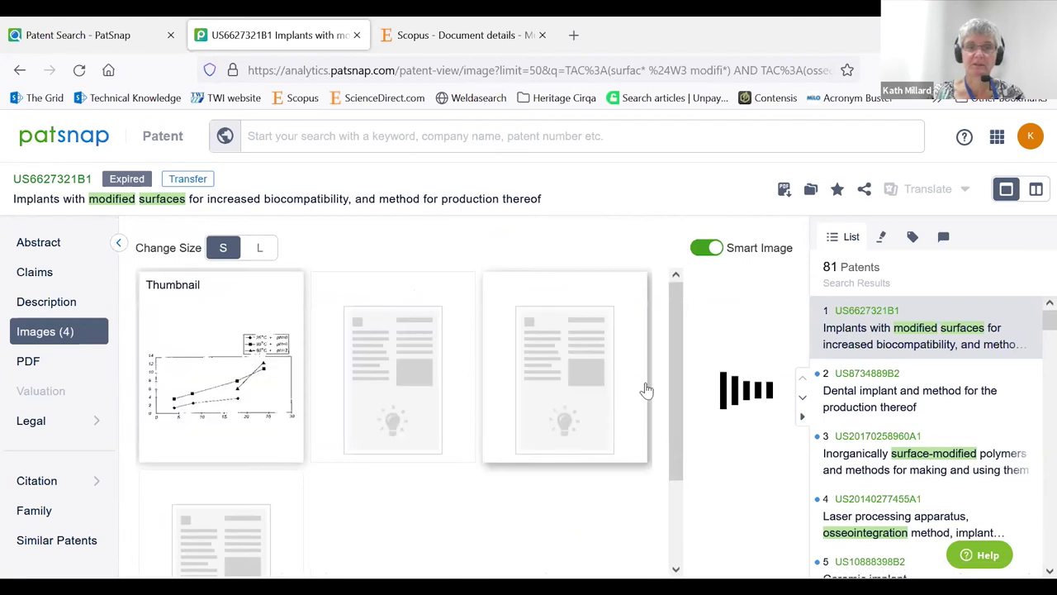
pyautogui.click(33, 367)
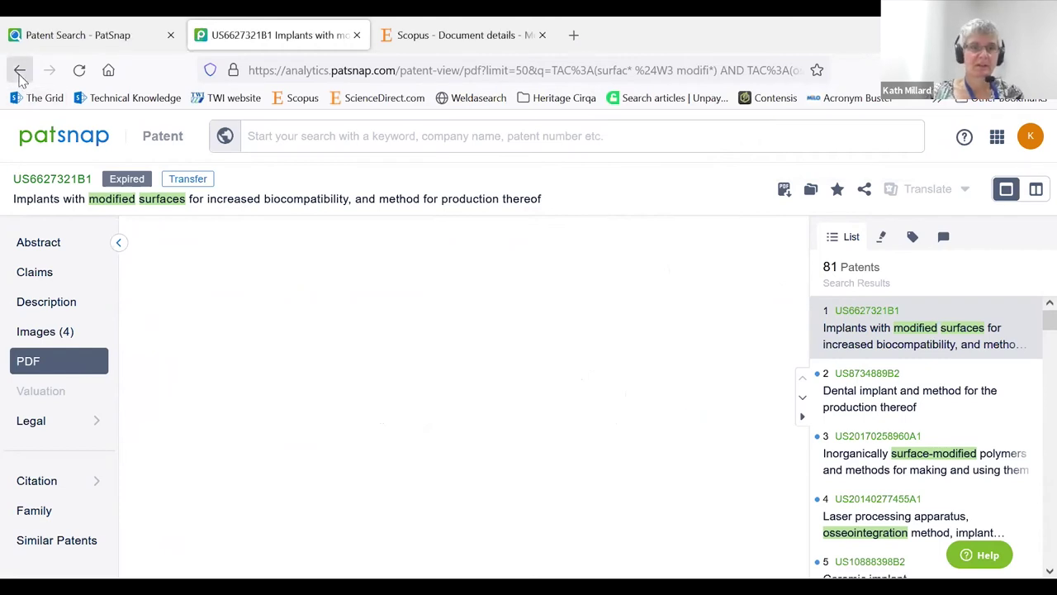
# Return to the search results and examine the Assignee and Authority filters.
pyautogui.click(82, 42)
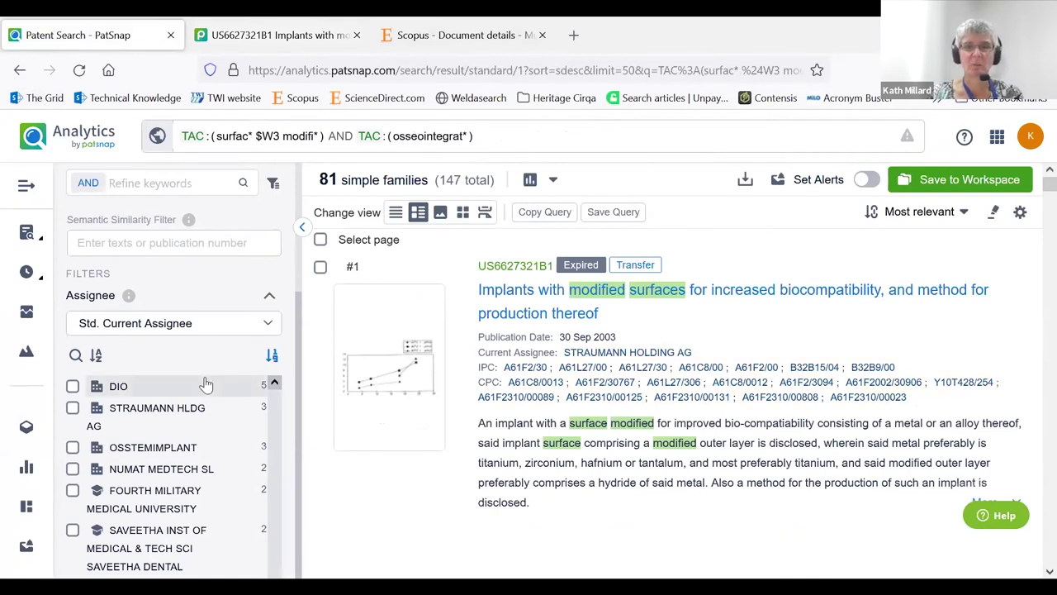
pyautogui.scroll(-1, 207, 385)
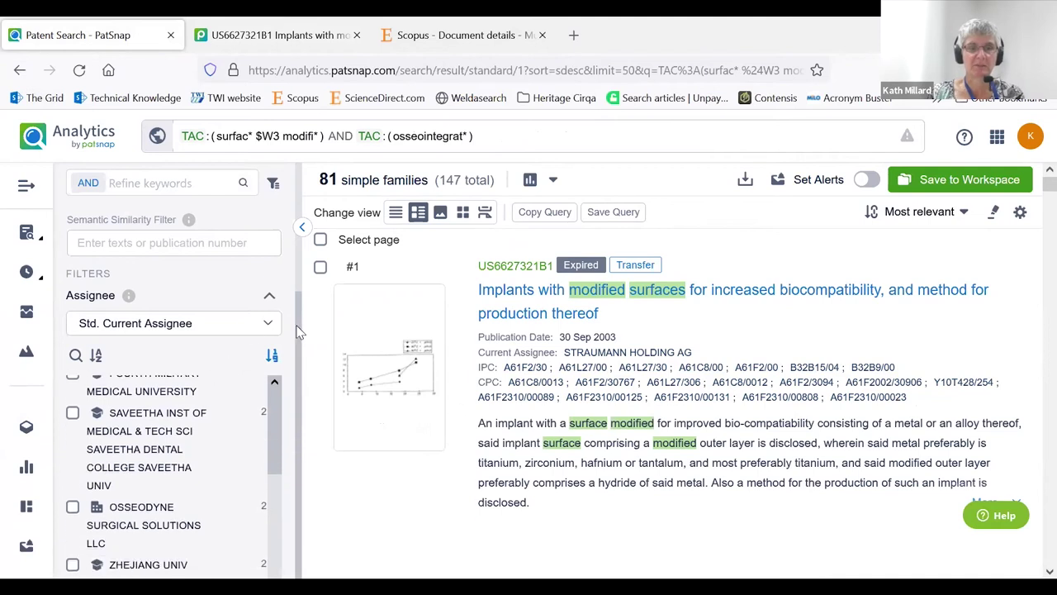
pyautogui.scroll(-6, 295, 326)
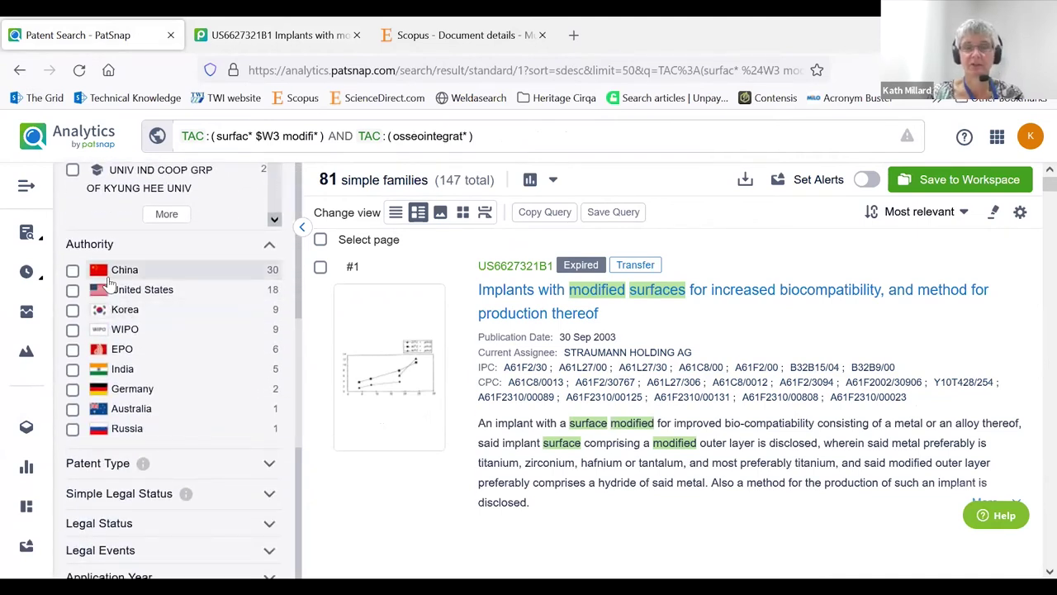
pyautogui.scroll(-3, 295, 326)
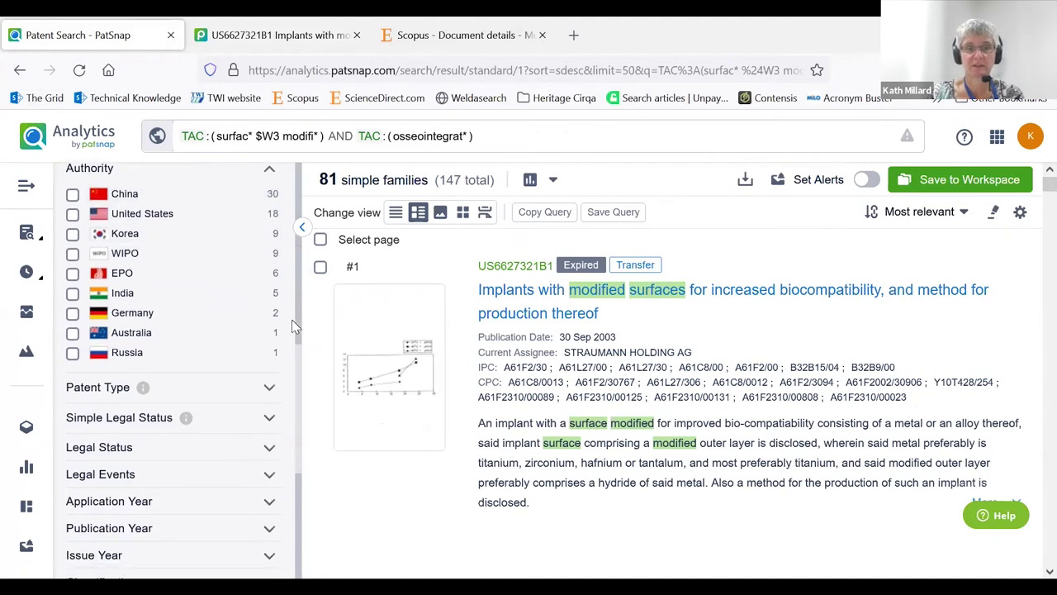
# Examine the Simple Legal Status filter options, collapse them, and expand the Application Year filter.
pyautogui.moveTo(185, 267)
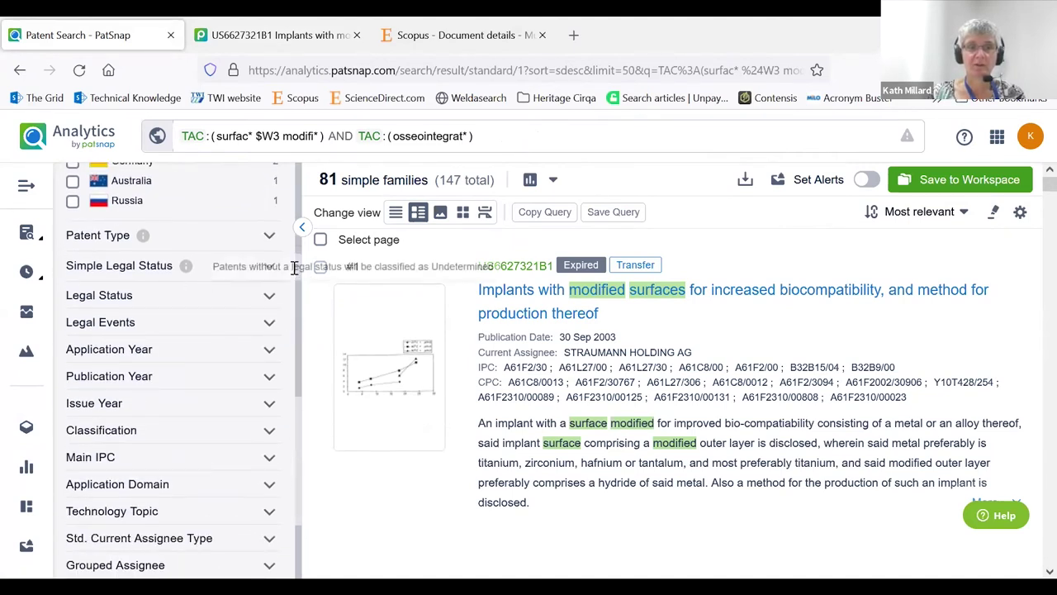
pyautogui.click(142, 272)
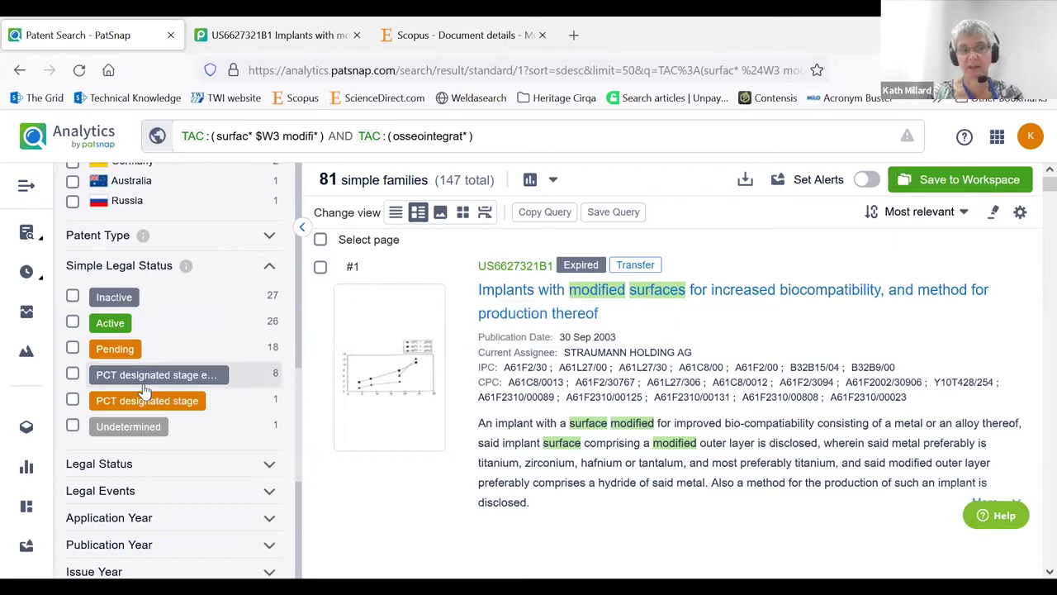
pyautogui.click(271, 265)
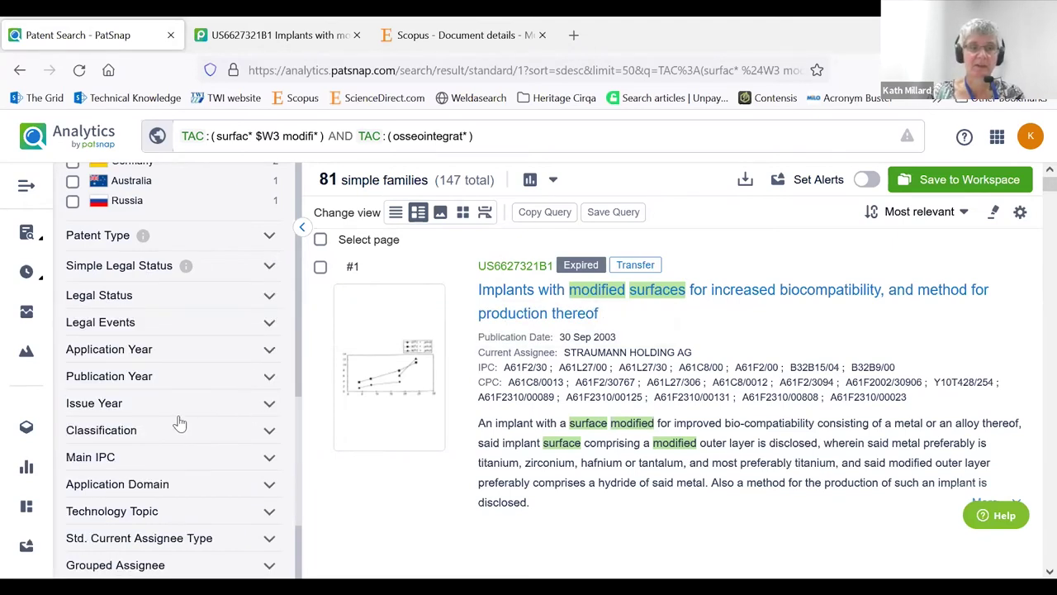
pyautogui.click(126, 357)
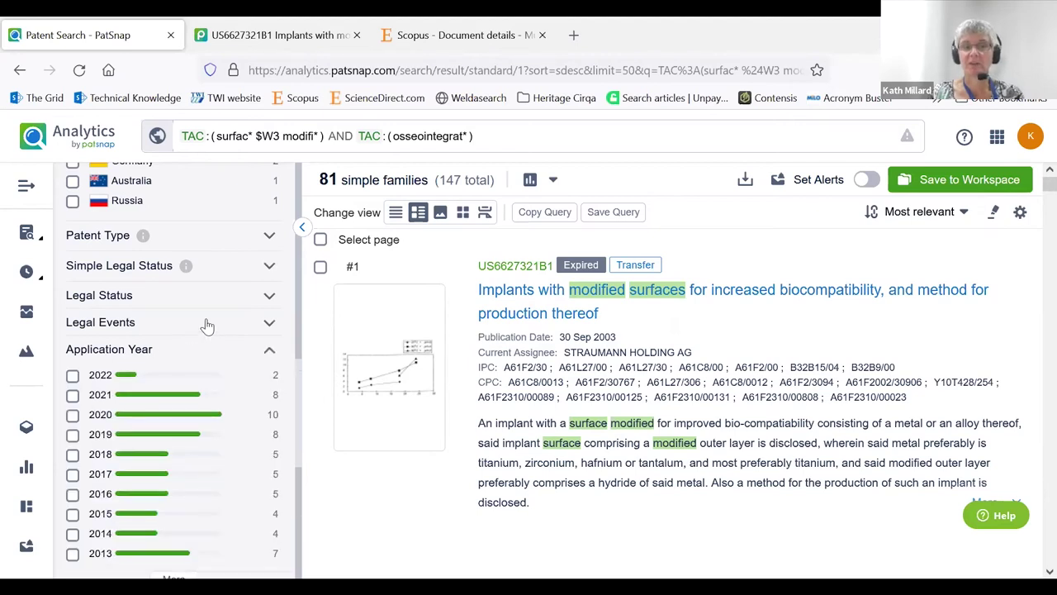
# Examine and collapse the Application Year filter, and expand the Classification filter to examine its IPC sub groups and the A61C8/00 description.
pyautogui.scroll(-1, 210, 324)
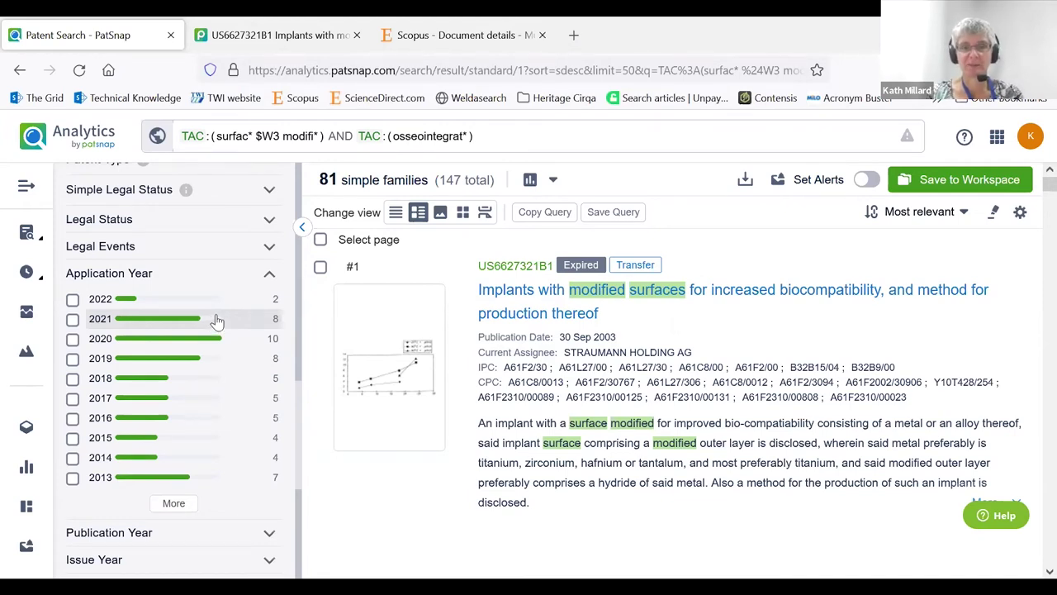
pyautogui.click(272, 278)
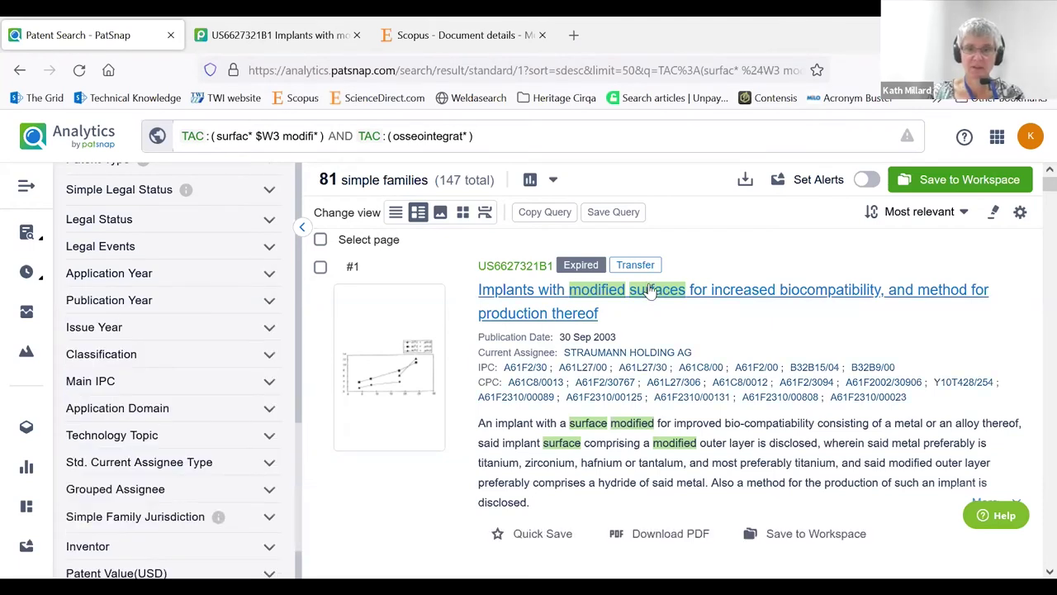
pyautogui.scroll(-1, 843, 321)
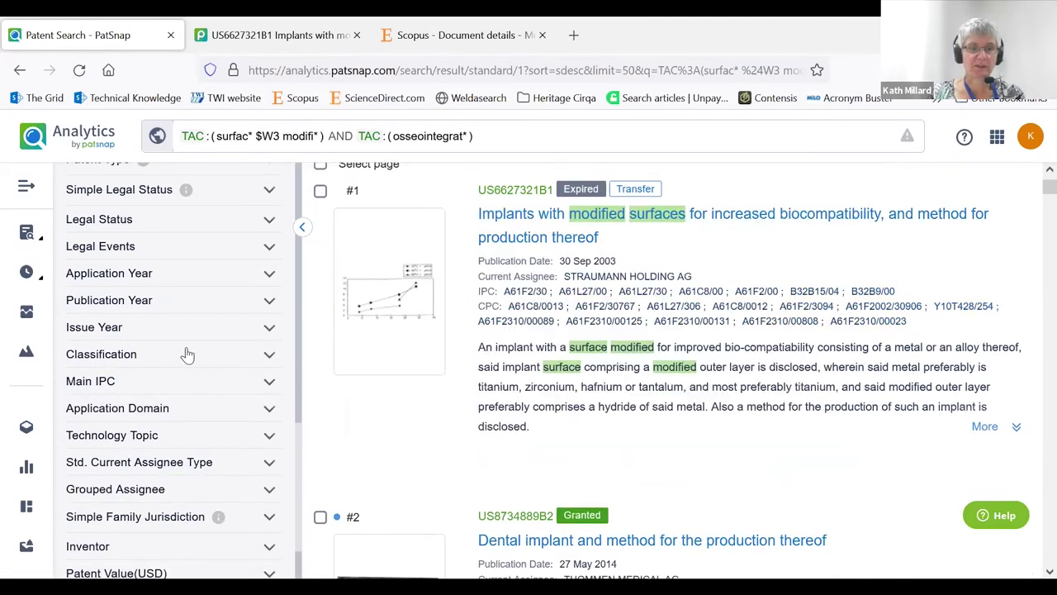
pyautogui.scroll(-1, 165, 330)
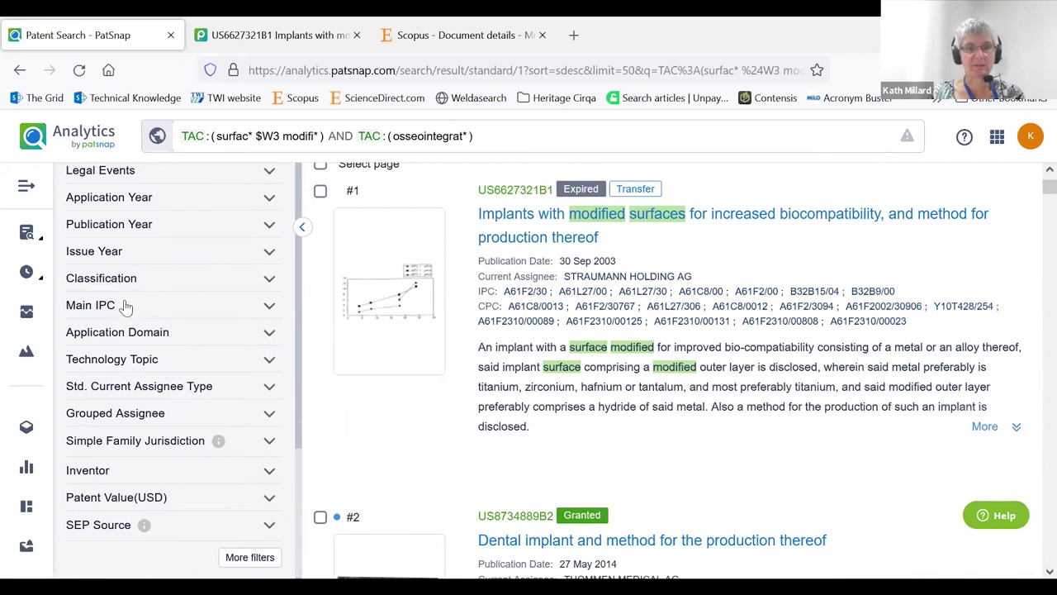
pyautogui.click(268, 278)
pyautogui.scroll(-2, 207, 253)
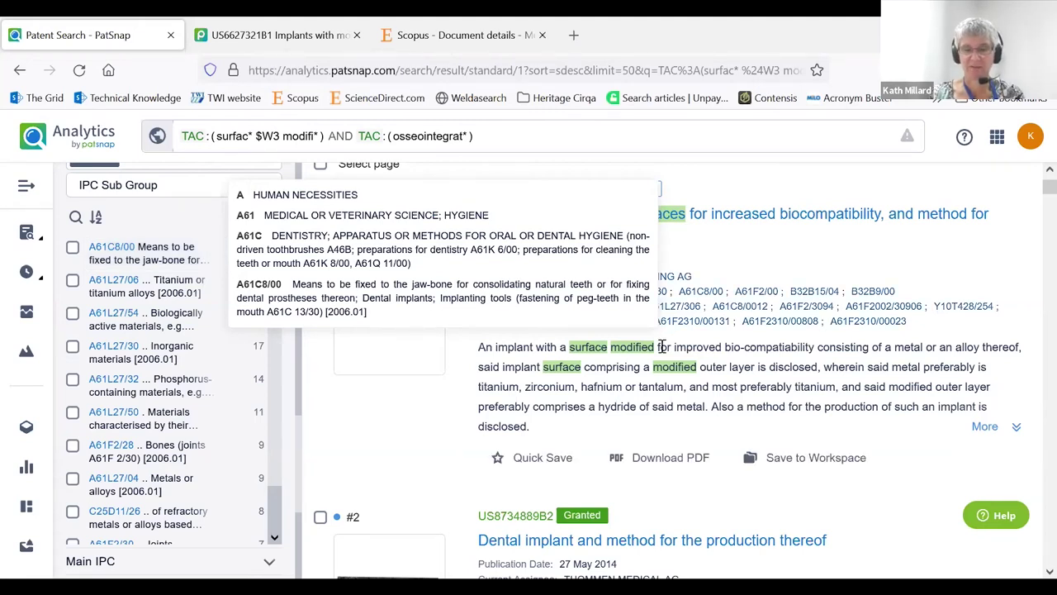
pyautogui.scroll(1, 813, 260)
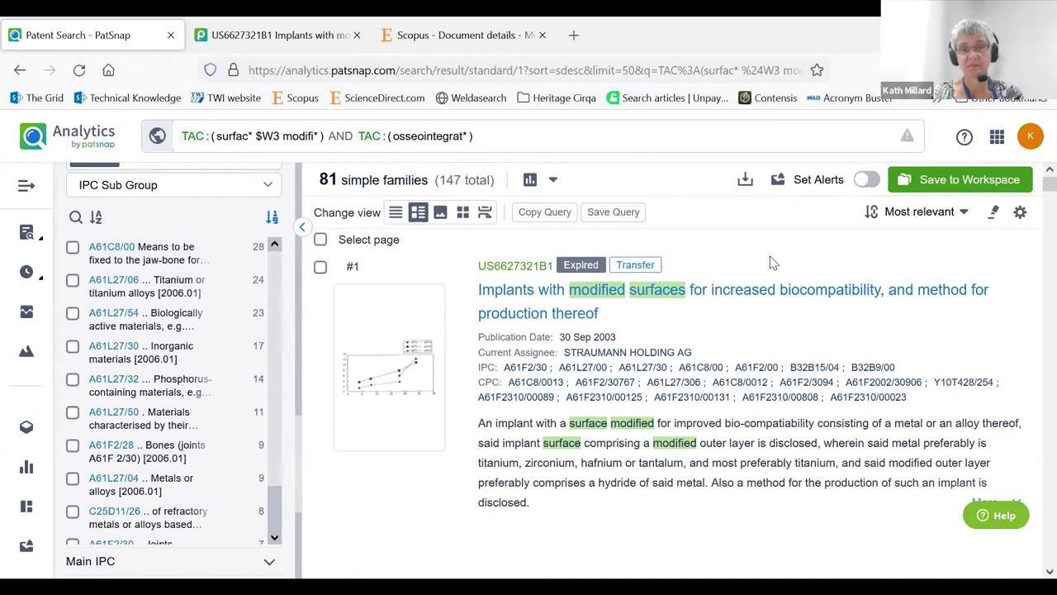
pyautogui.moveTo(845, 272)
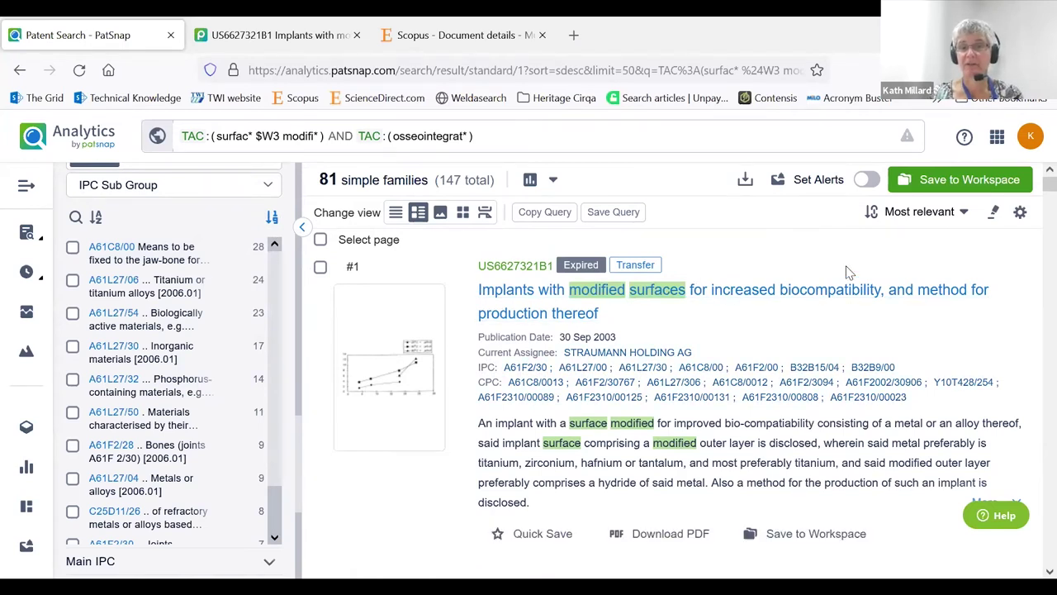